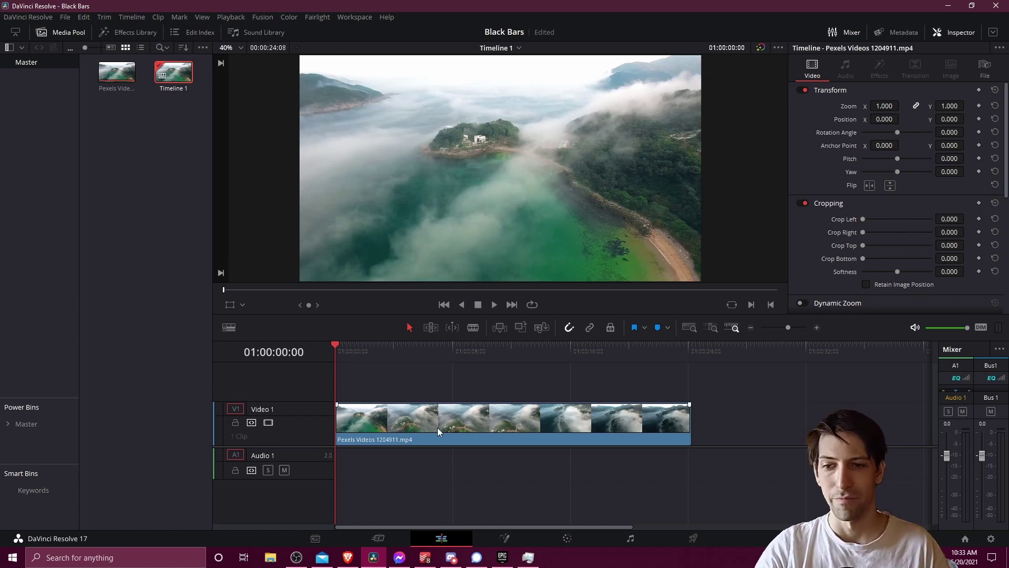
Select the drone clip, try a top crop, and set its Crop Bottom to 150
left_click(508, 426)
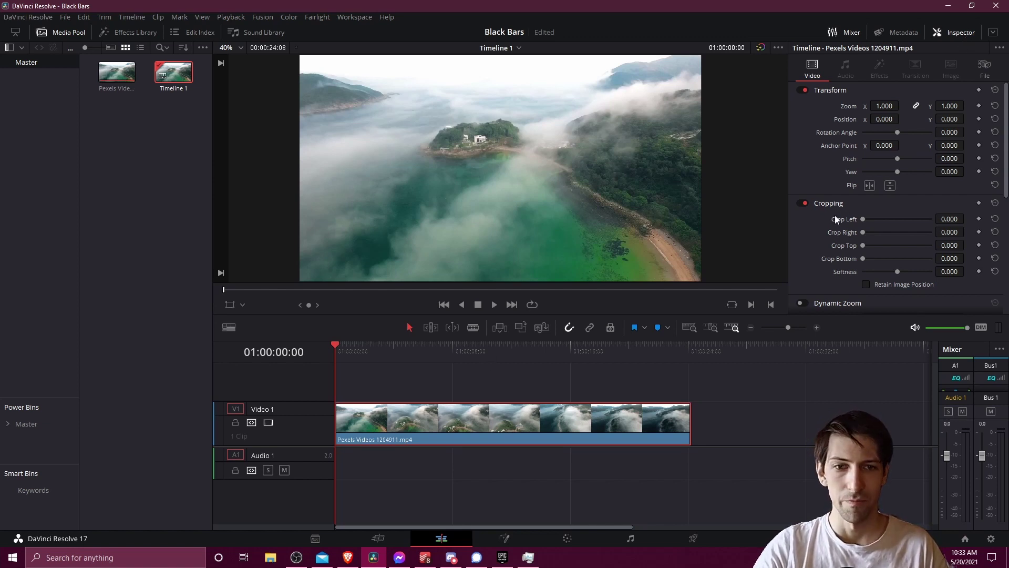
scroll(834, 220, "down", 2)
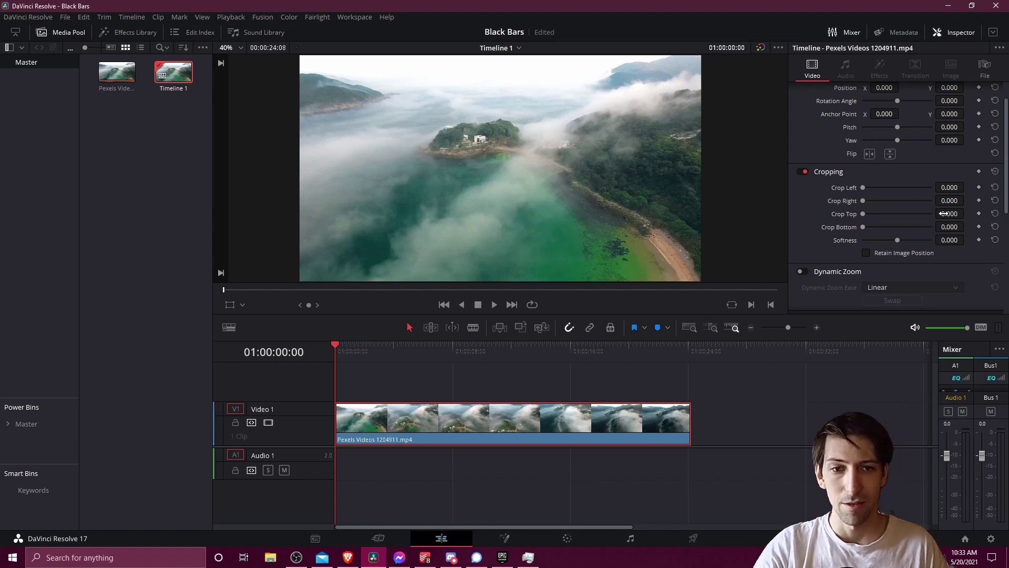
left_click_drag(853, 214, 873, 229)
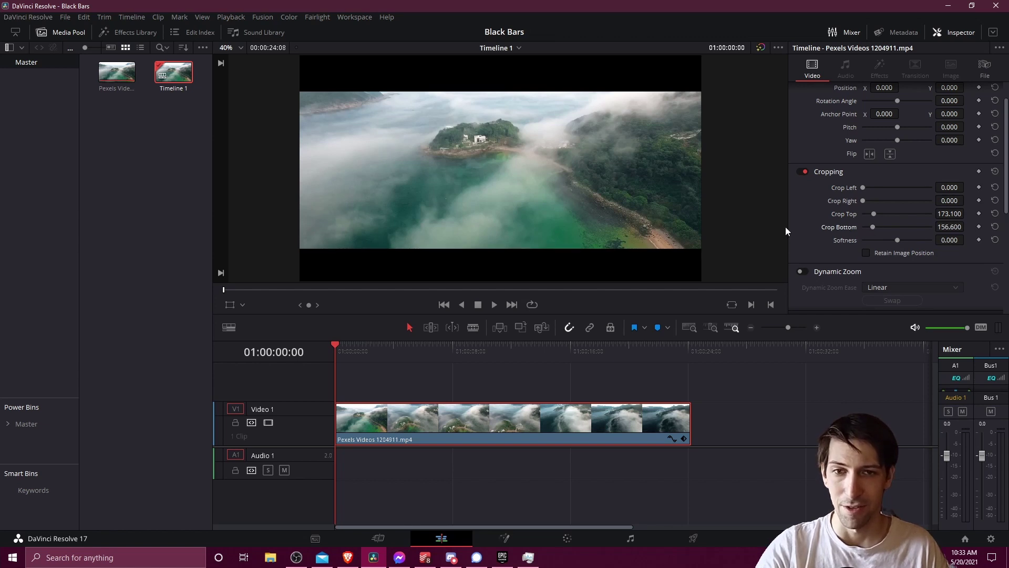
left_click(951, 228)
type("150")
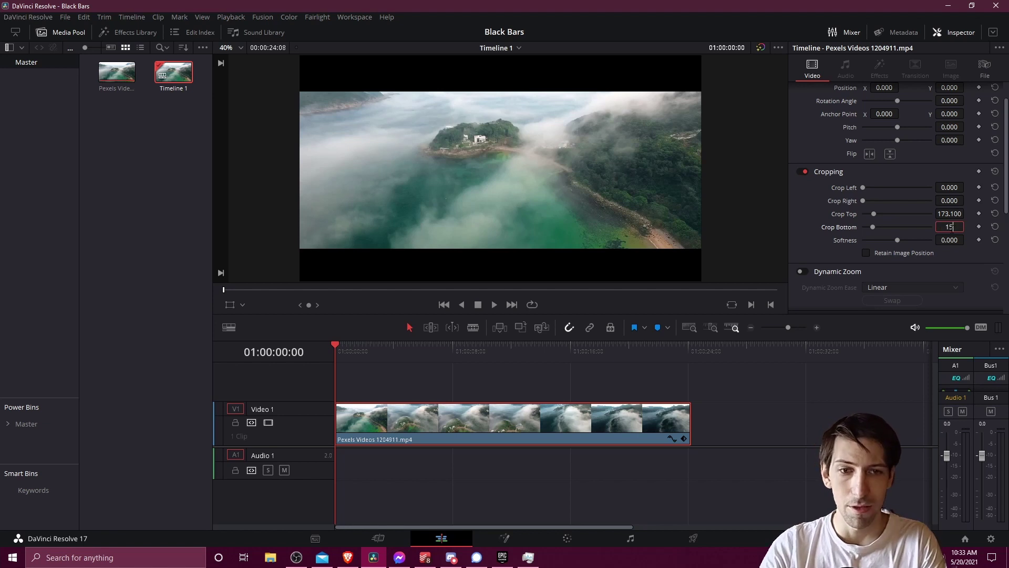
key("Return")
Copy 150 into Crop Top too, then drag the divider down to enlarge the viewer
left_click(952, 227)
key("ctrl+c")
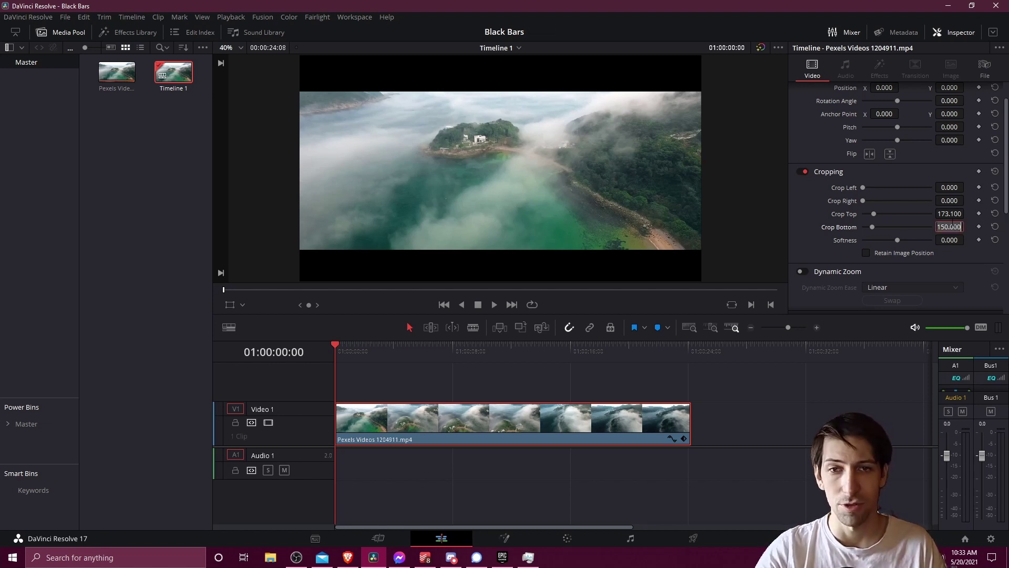
left_click(949, 214)
key("ctrl+v")
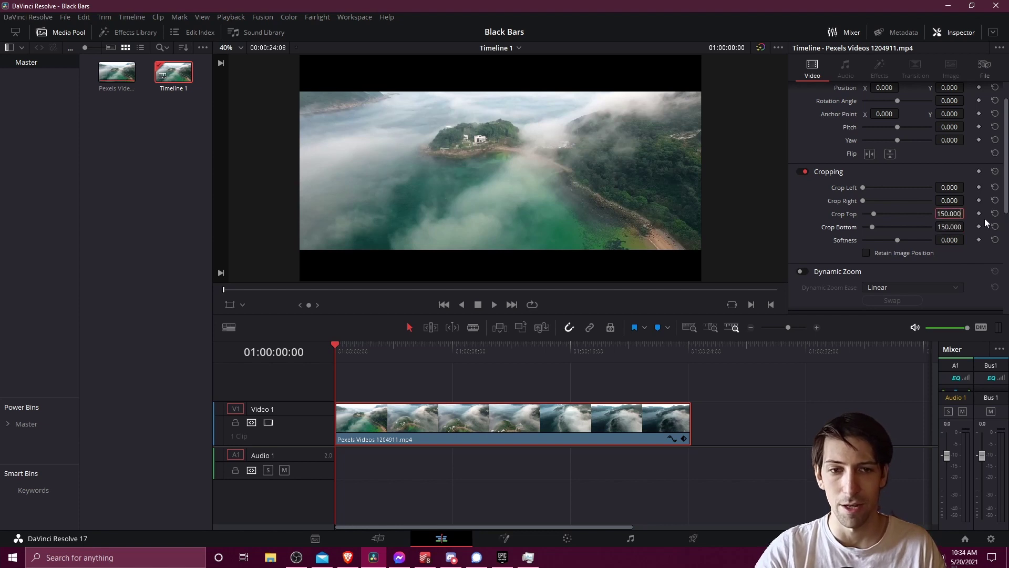
key("Return")
left_click_drag(715, 315, 715, 381)
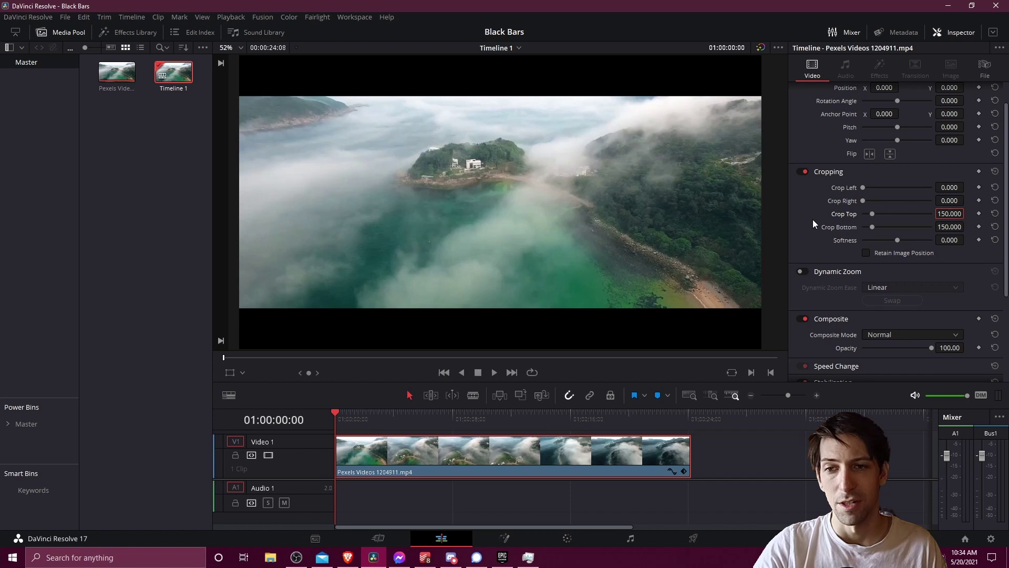
left_click(996, 215)
left_click(996, 227)
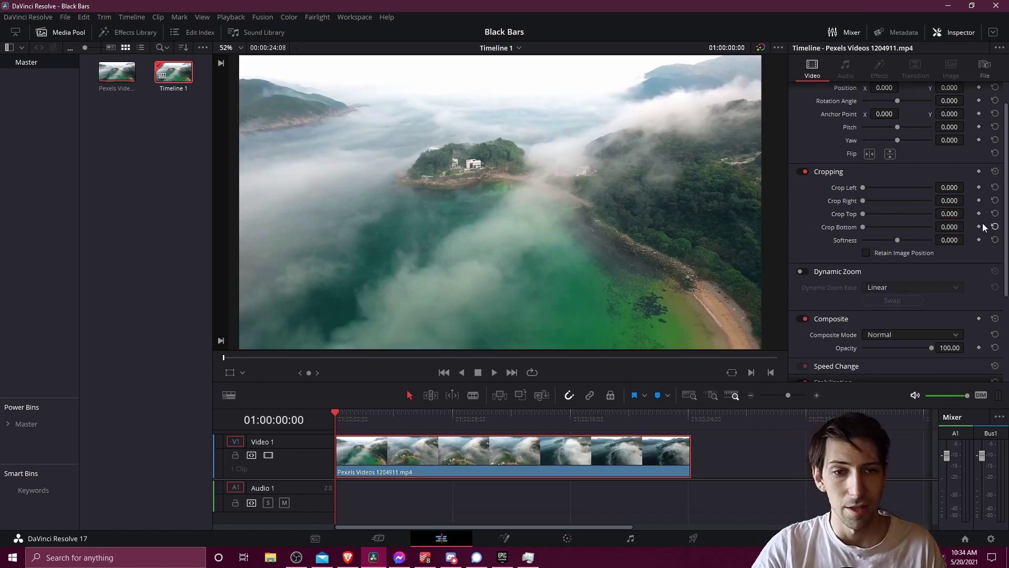
left_click(949, 187)
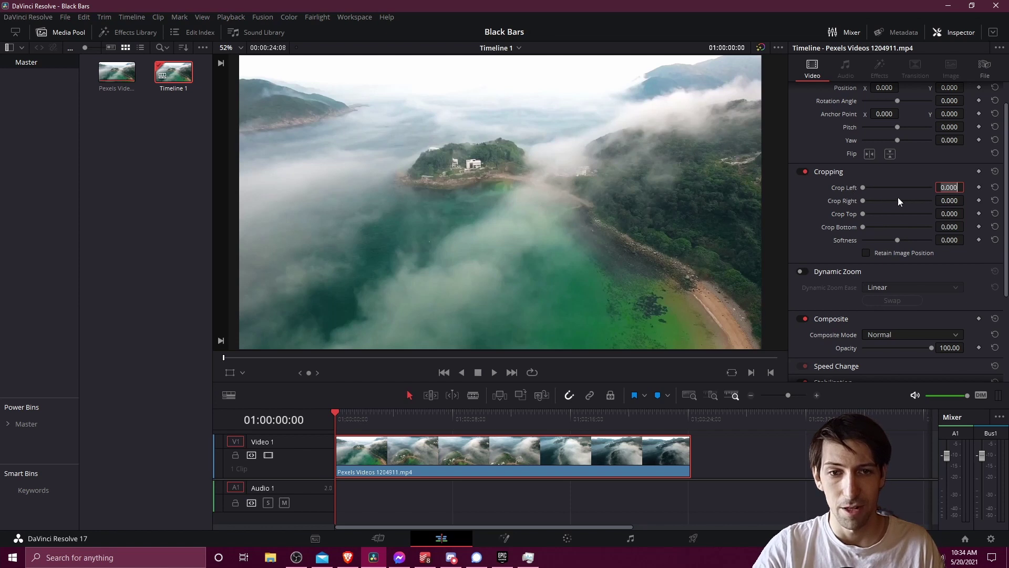
type("150")
left_click(957, 200)
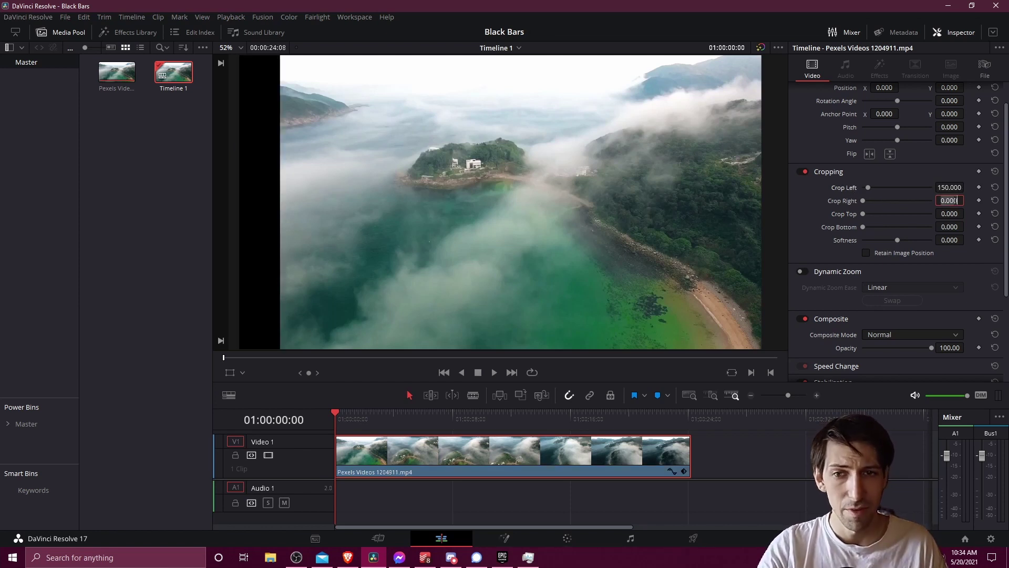
type("150")
key("Return")
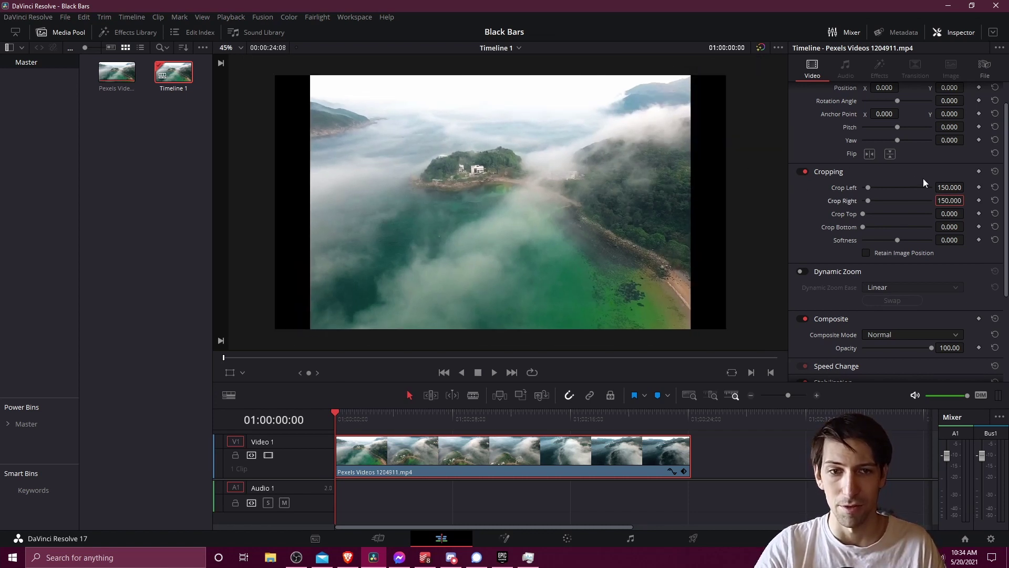
left_click(950, 187)
type("300")
key("Return")
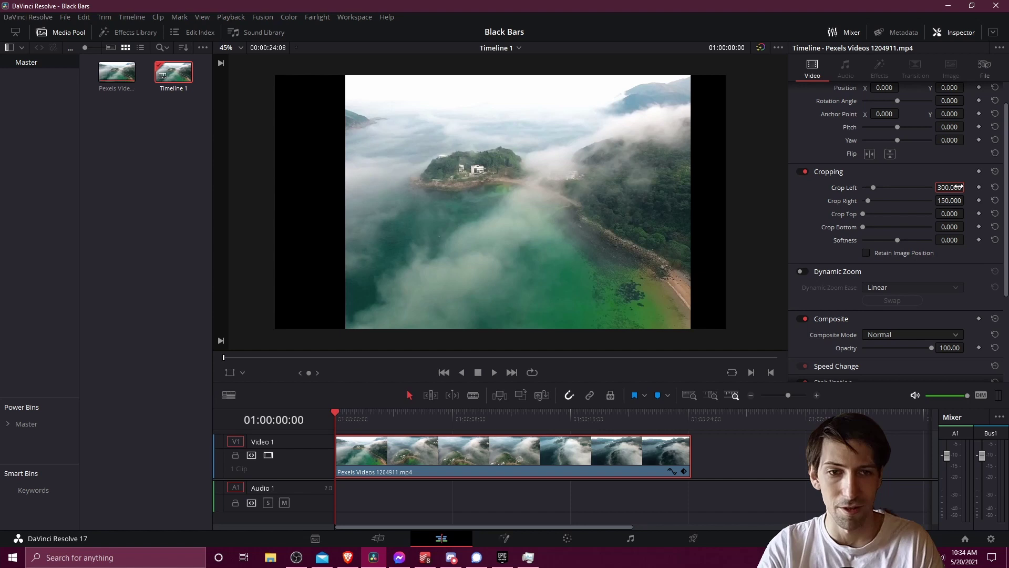
left_click(952, 200)
type("300")
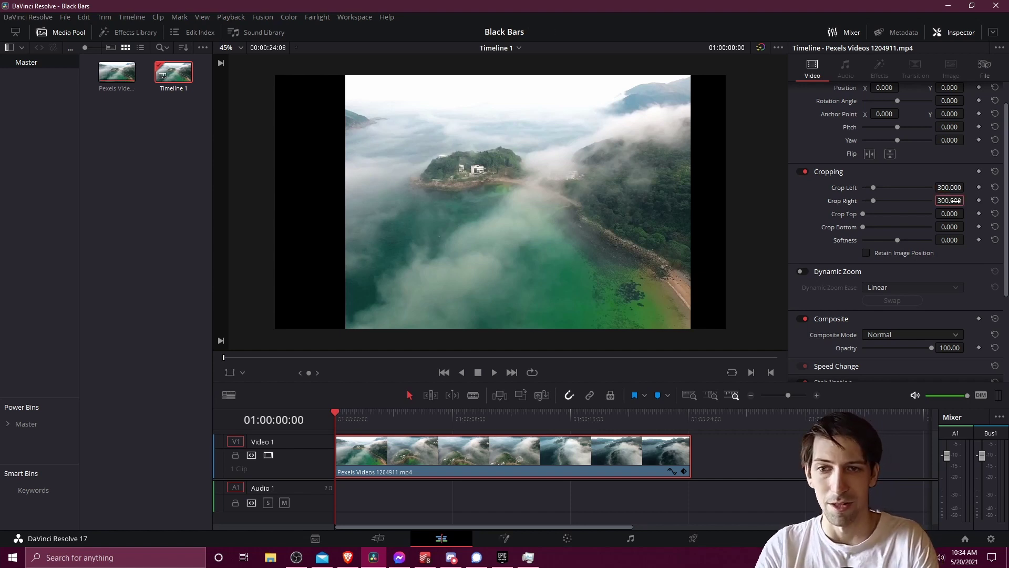
key("Return")
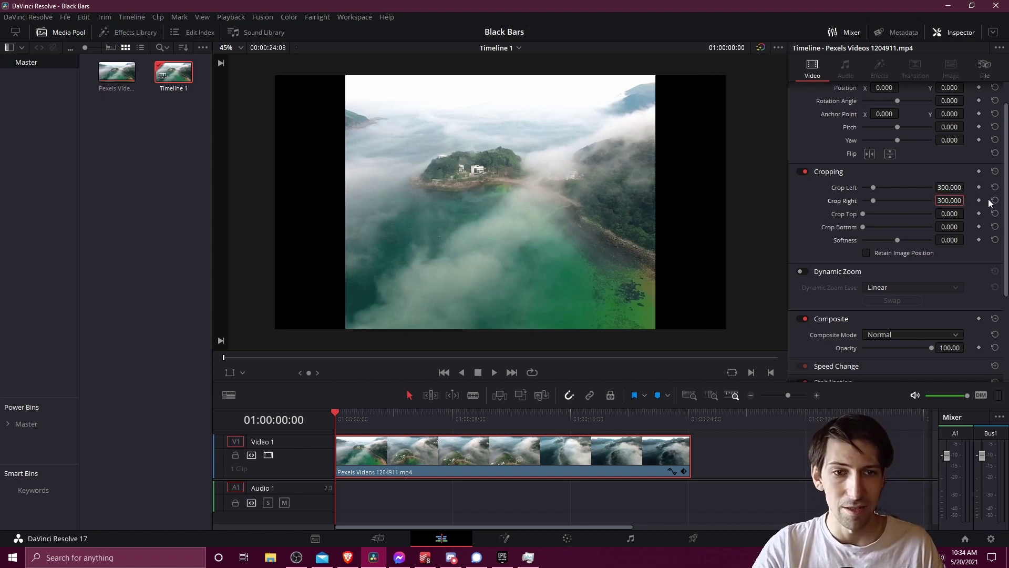
left_click(995, 188)
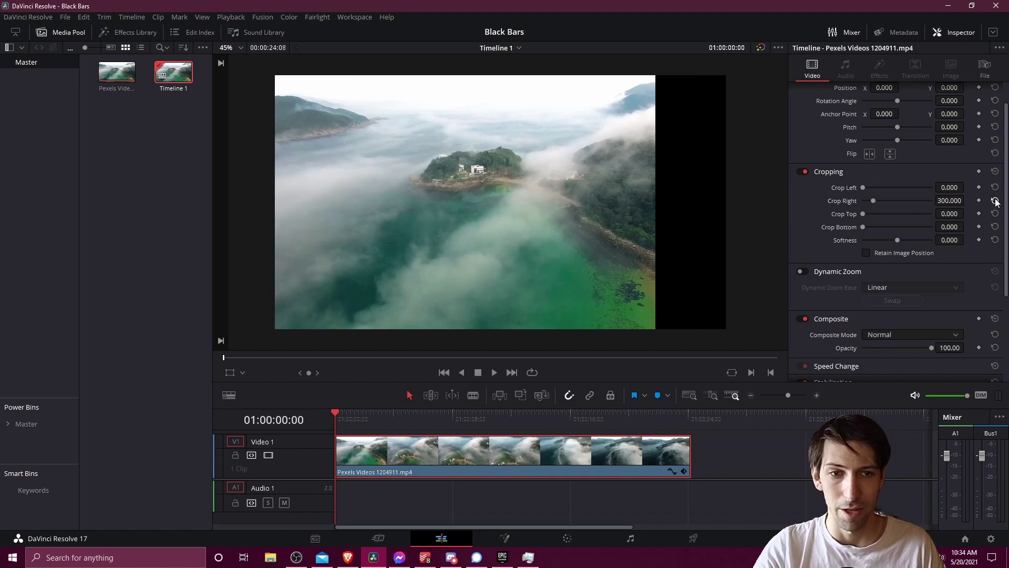
left_click(995, 200)
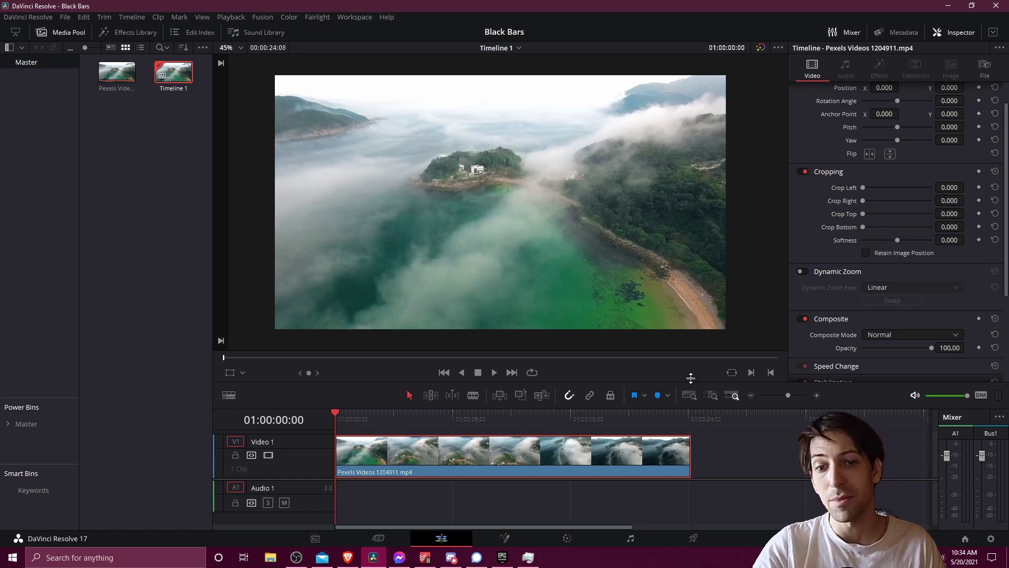
Drag the viewer/timeline divider upward so the timeline and mixer get more height
left_click_drag(689, 383, 689, 322)
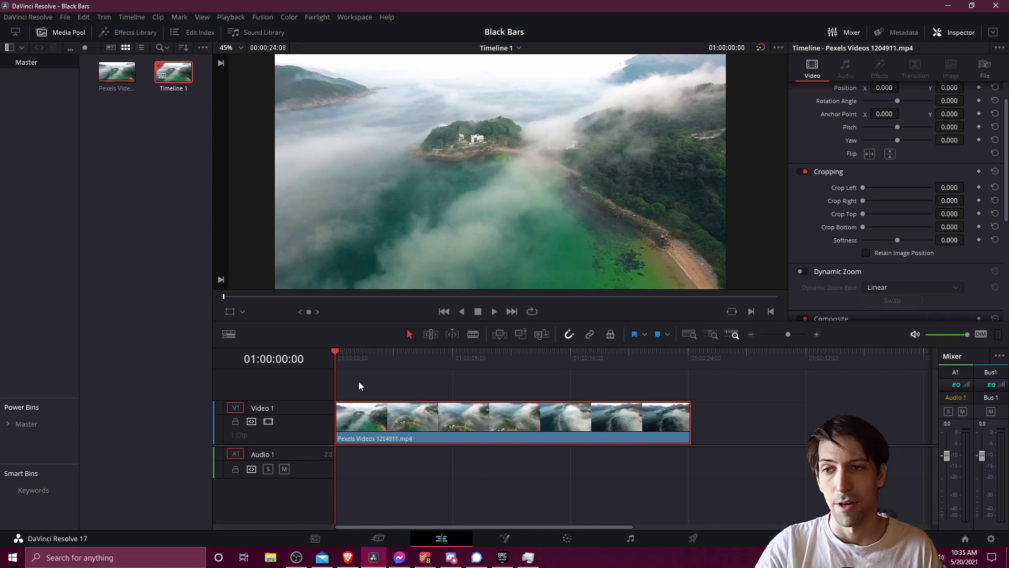
Add a Solid Color generator from Effects Library > Generators onto Video 2 above the drone clip
left_click(137, 33)
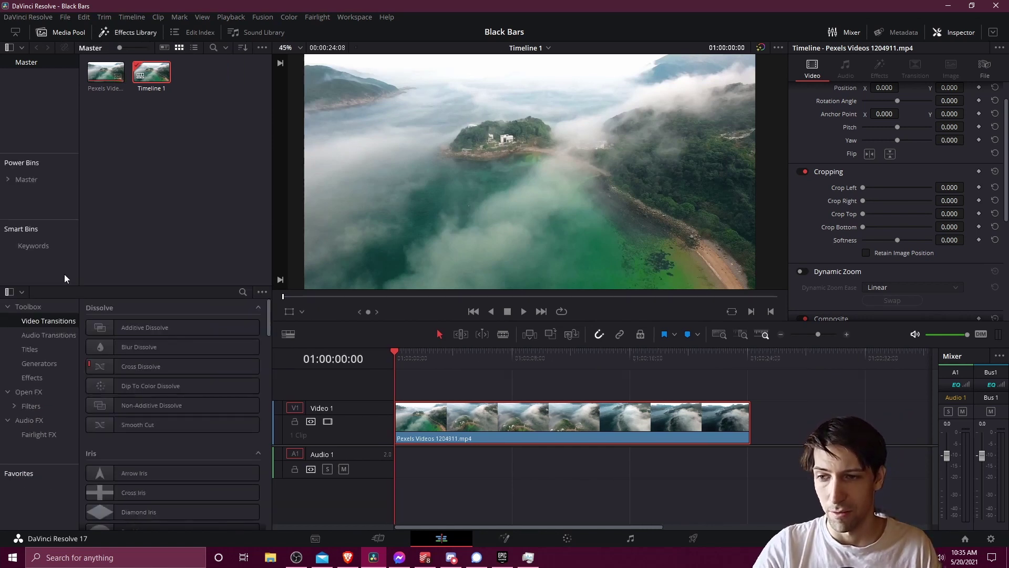
left_click(37, 364)
scroll(163, 410, "down", 1)
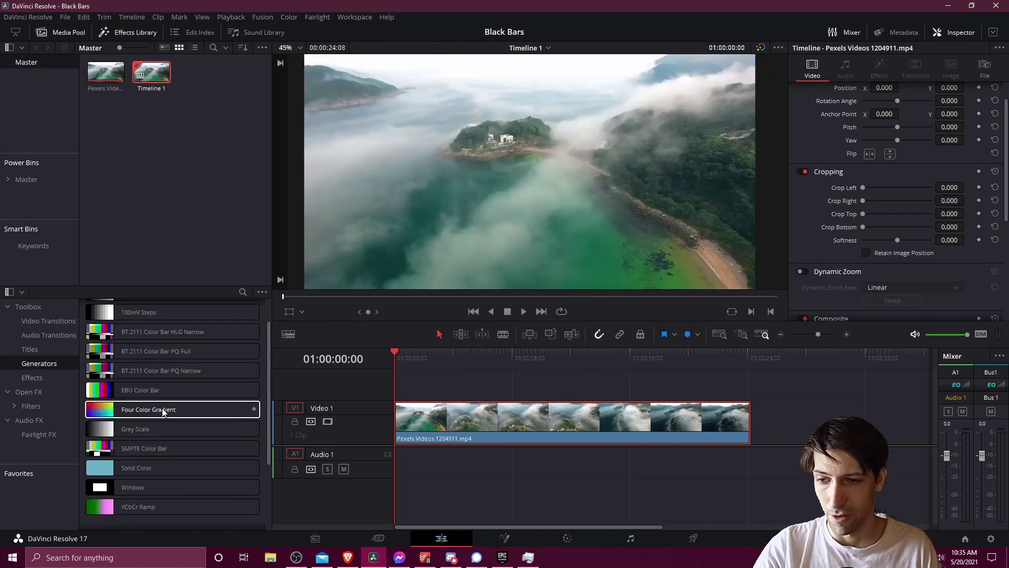
left_click_drag(137, 471, 399, 389)
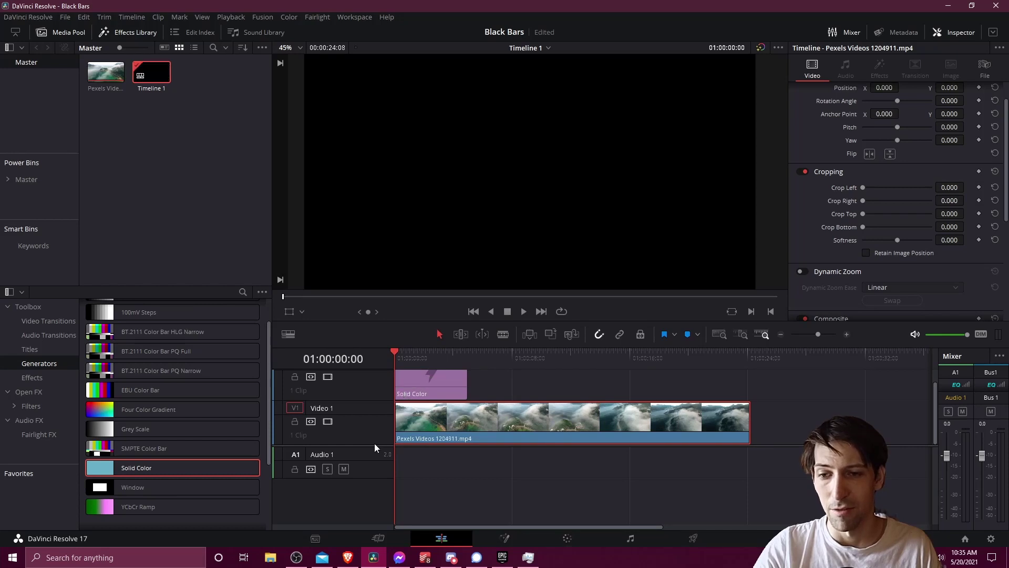
left_click_drag(377, 446, 382, 482)
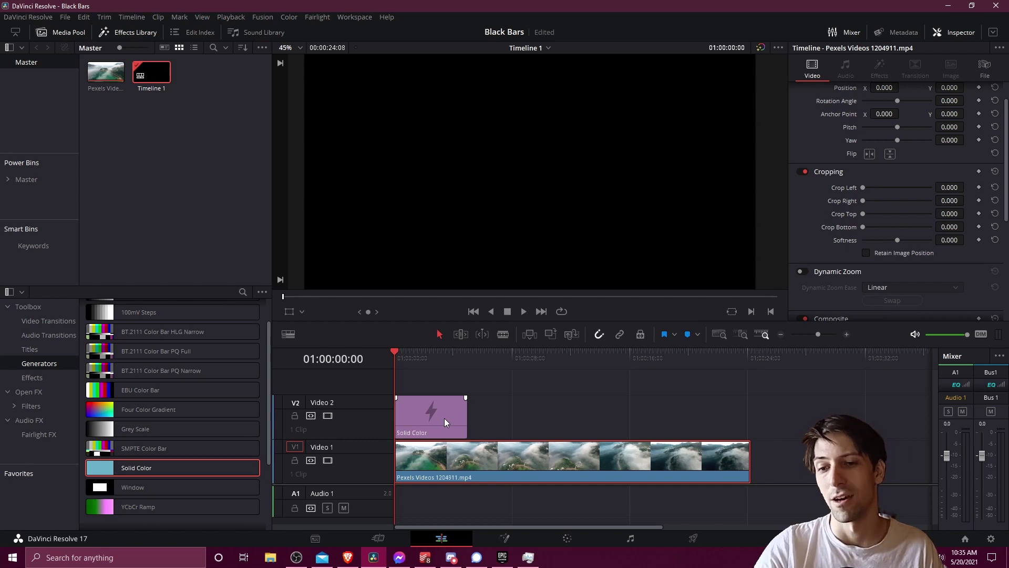
Select the Solid Color clip and try zoom and right-crop changes, reverting both
left_click(434, 416)
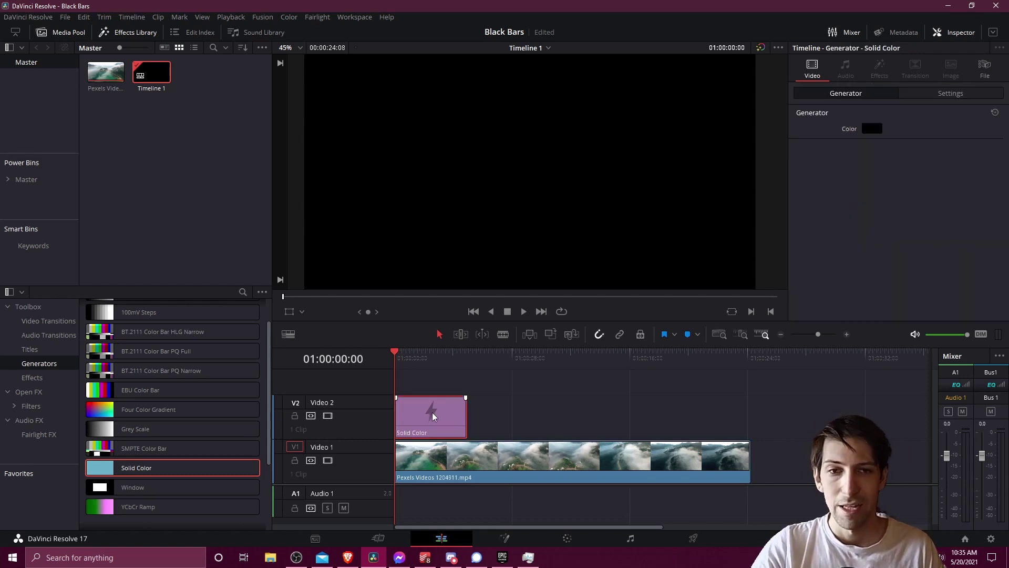
scroll(496, 133, "down", 1)
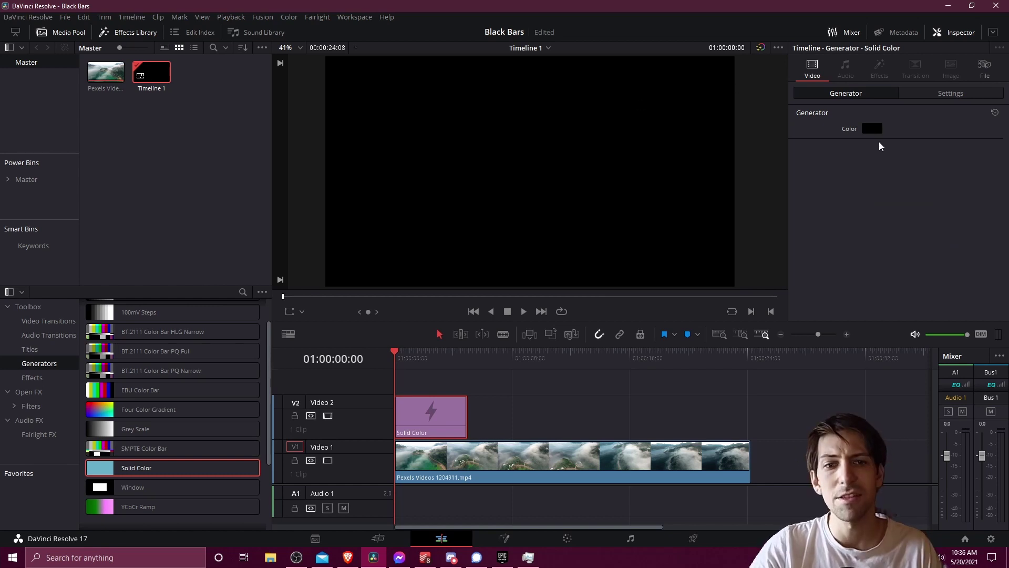
left_click(942, 95)
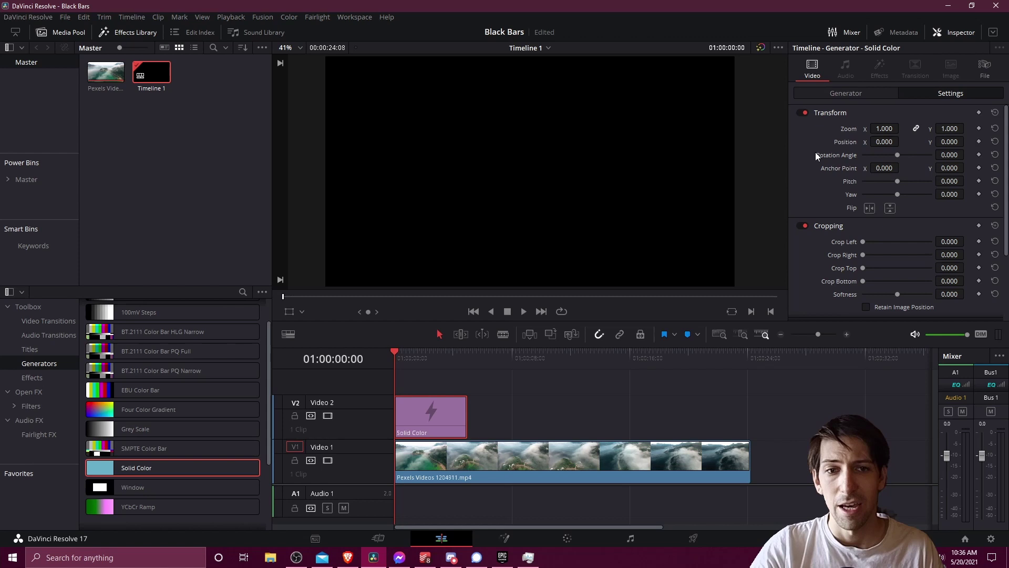
left_click_drag(949, 129, 927, 128)
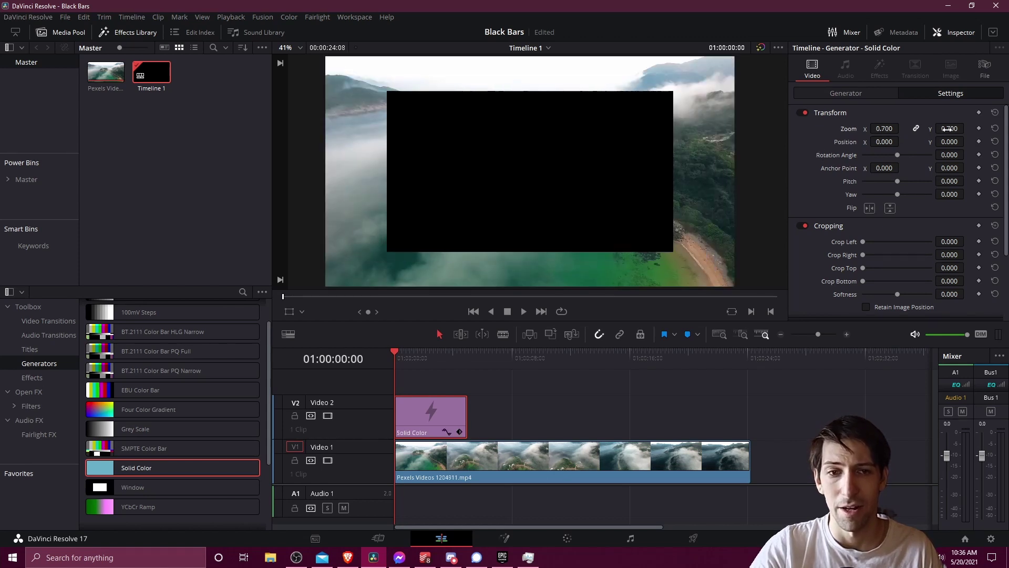
key("ctrl+z")
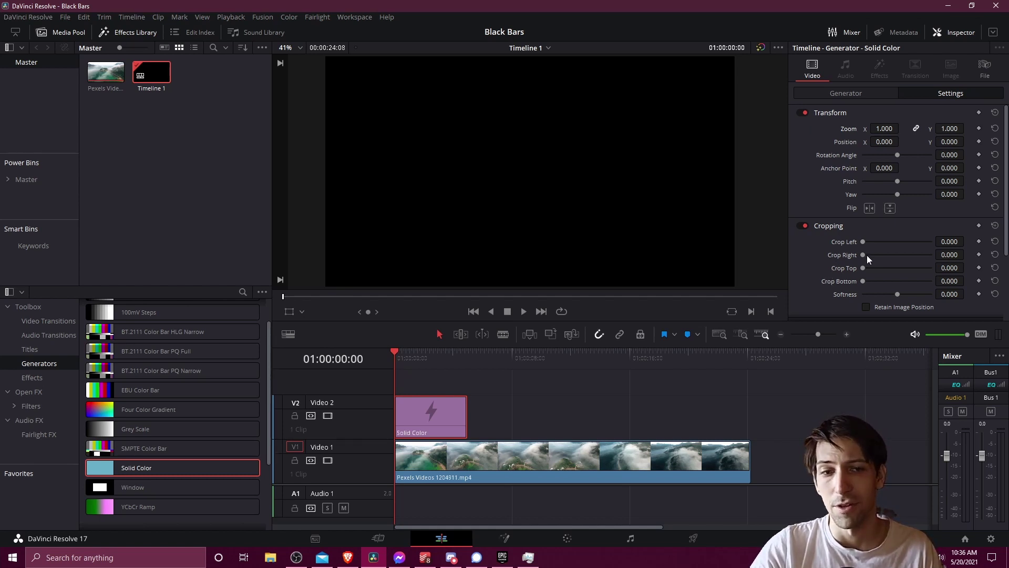
left_click_drag(863, 254, 919, 253)
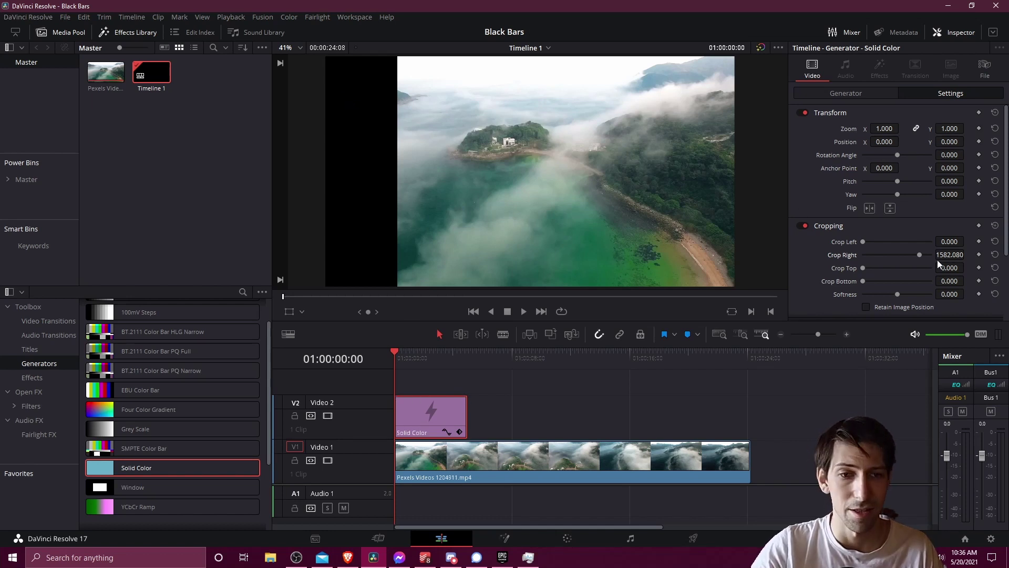
left_click(996, 254)
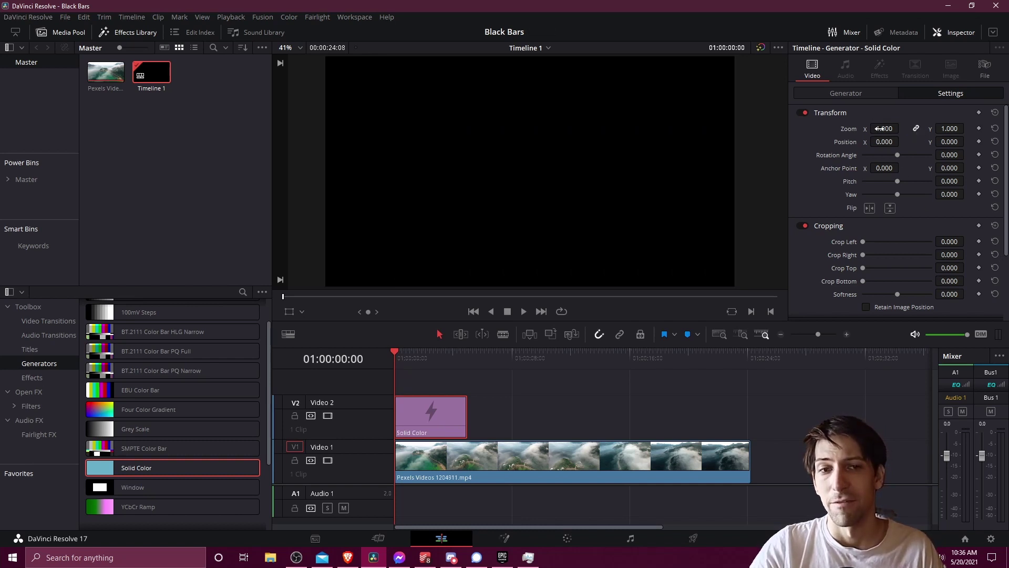
Unlink zoom, then set the solid's Zoom Y to 0.240 and Position Y to 413
left_click(916, 129)
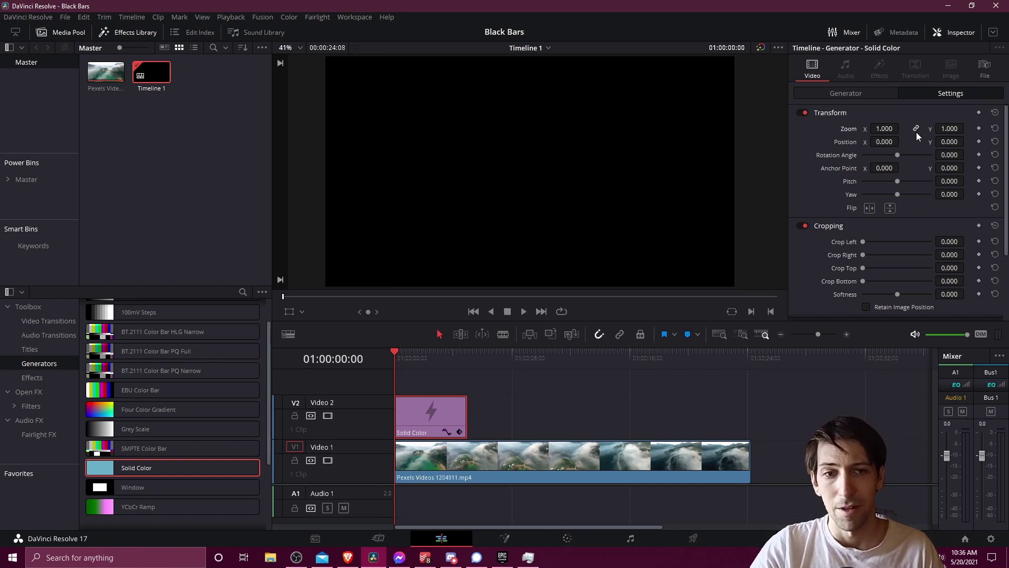
left_click_drag(884, 129, 845, 141)
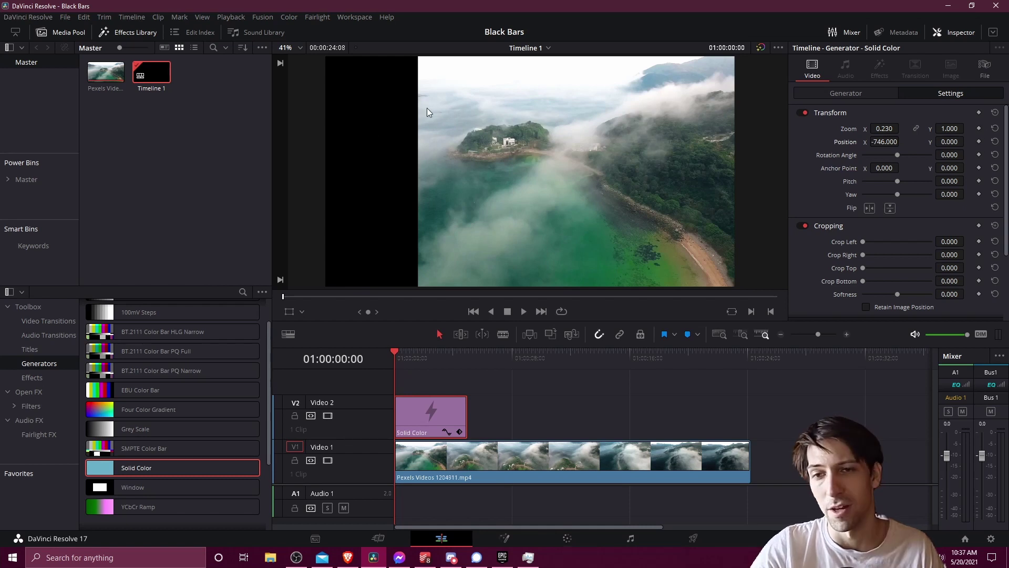
left_click(995, 143)
left_click(995, 129)
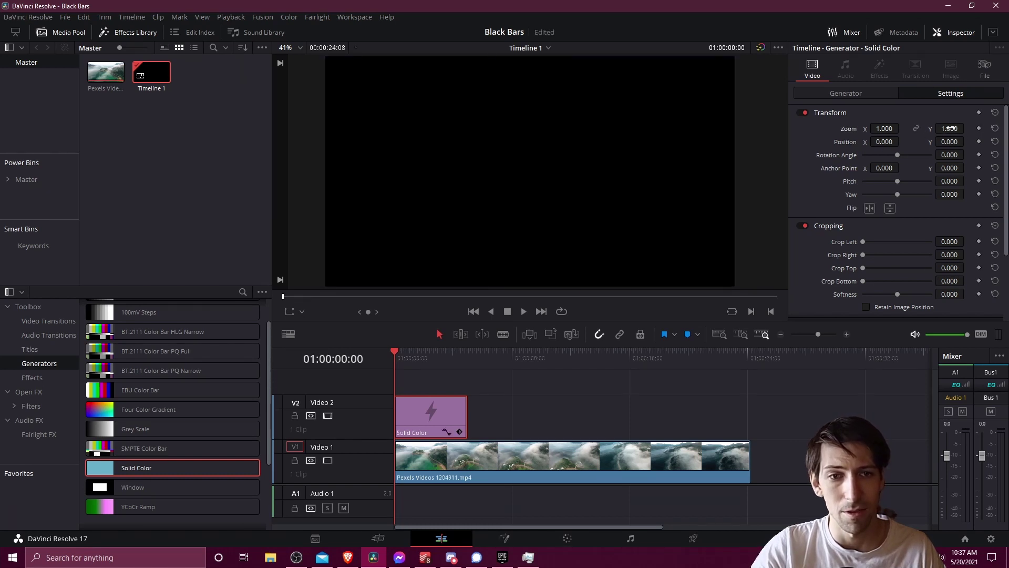
left_click_drag(949, 128, 883, 128)
mouse_move(950, 141)
left_mouse_down()
mouse_move(968, 141)
mouse_move(954, 139)
mouse_move(968, 128)
mouse_move(955, 141)
mouse_move(965, 141)
left_mouse_up()
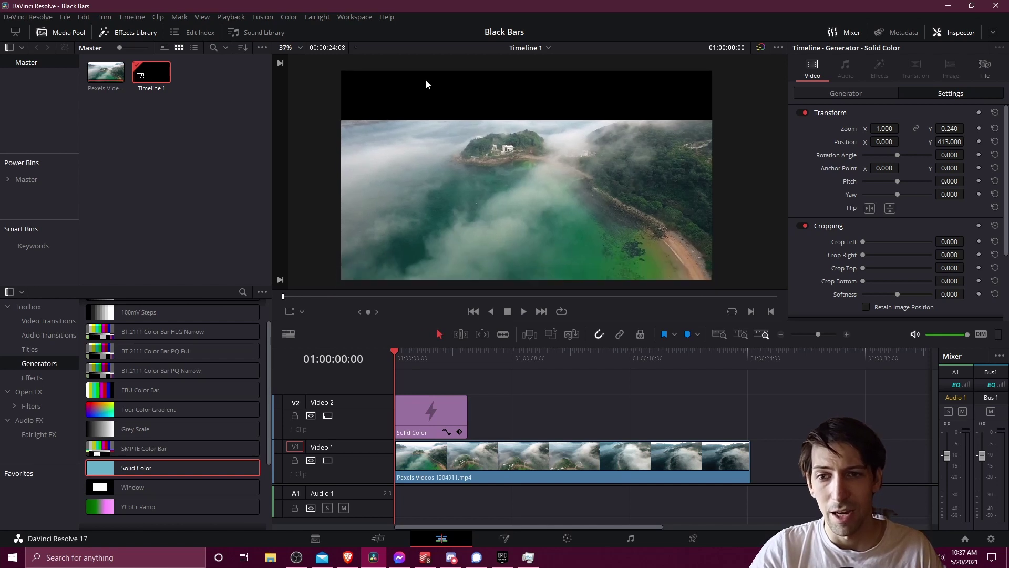
Paste a copy of the black bar clip onto a new Video 3 track at the timeline start
left_click(439, 422)
left_click(519, 423)
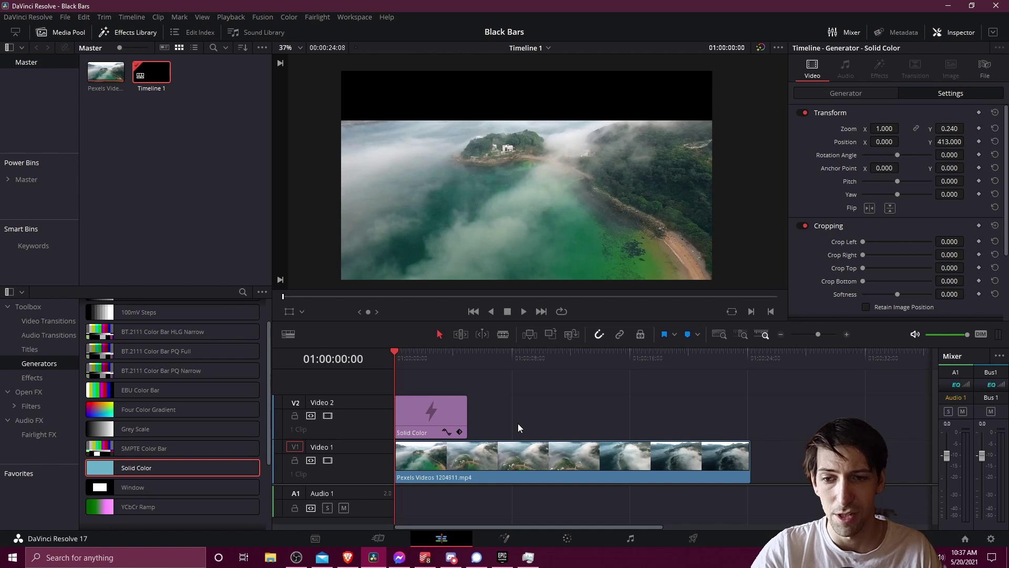
left_click(483, 359)
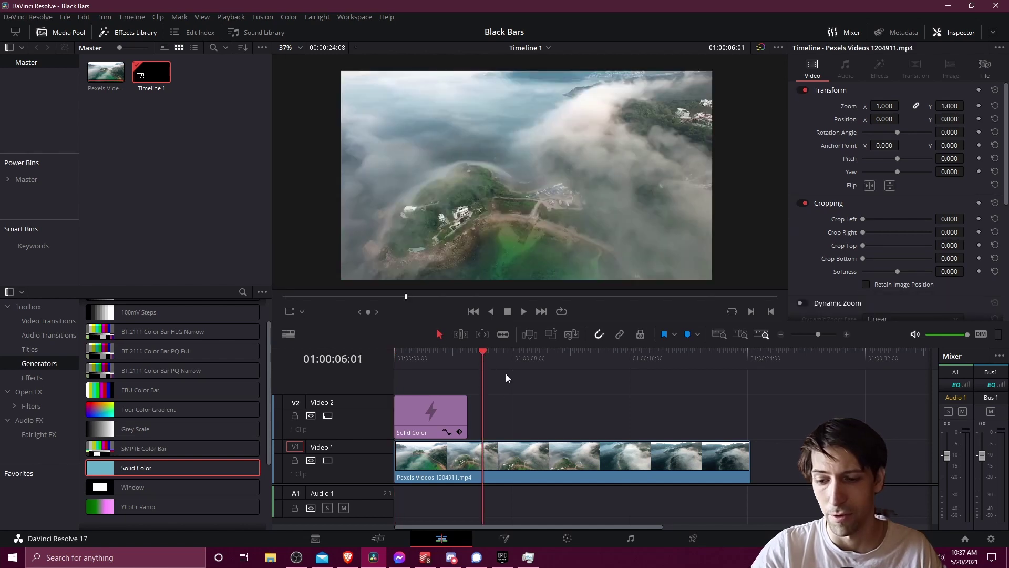
key("ctrl+v")
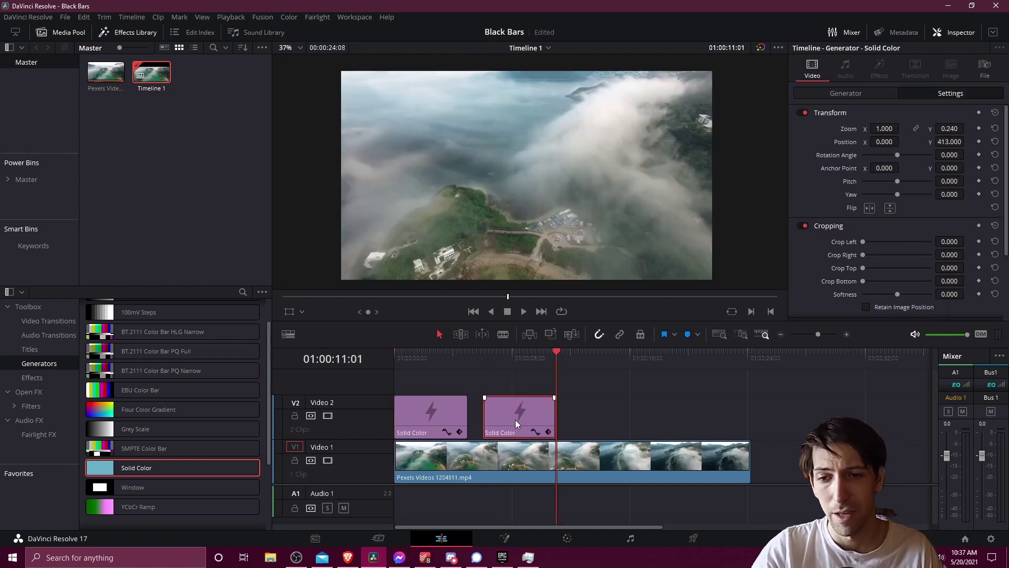
left_click_drag(515, 420, 427, 381)
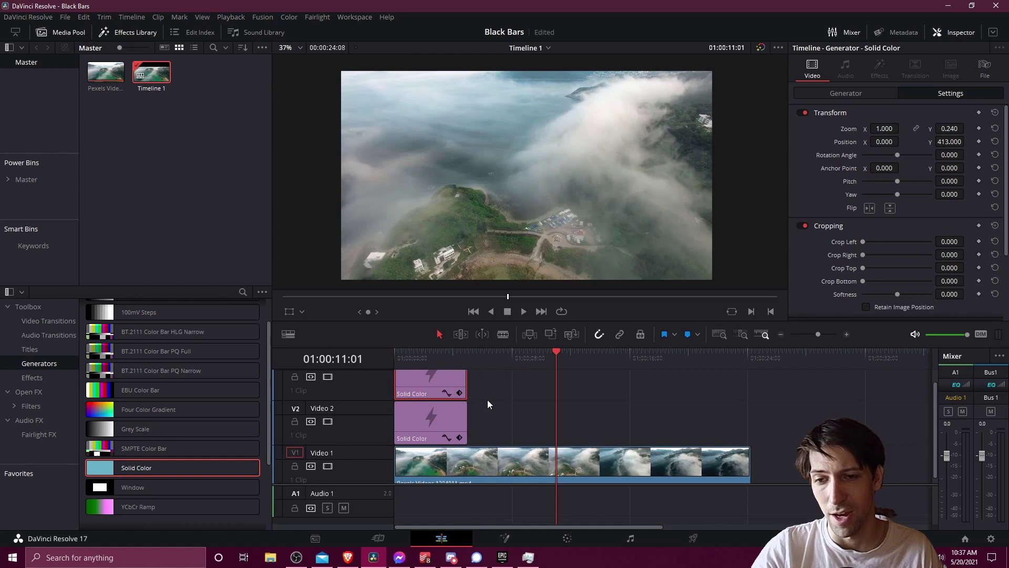
scroll(499, 415, "up", 1)
left_click(433, 356)
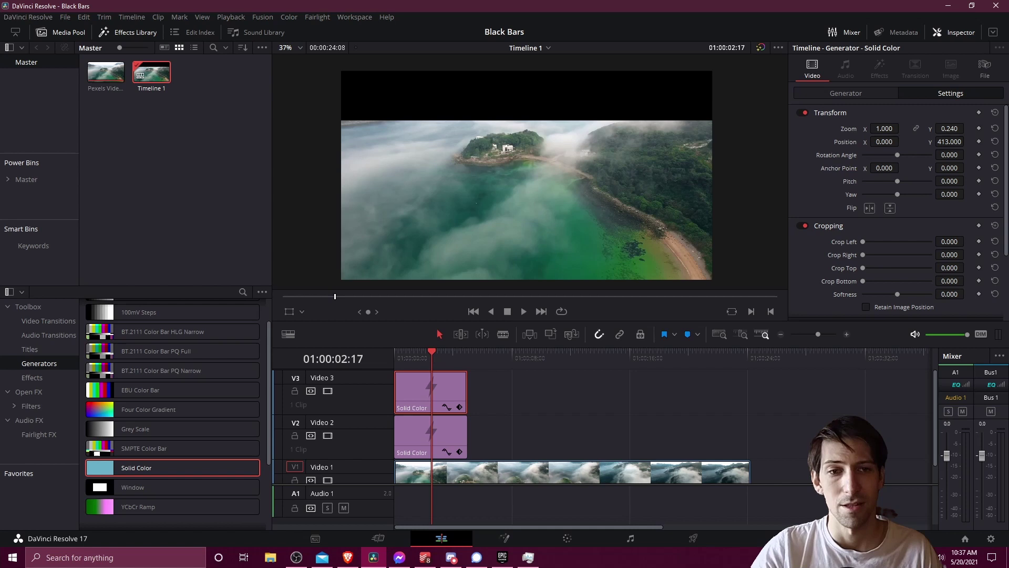
Make the Video 3 solid a bottom bar with Zoom Y 0.2 and Position Y about -432
left_click_drag(949, 141, 900, 141)
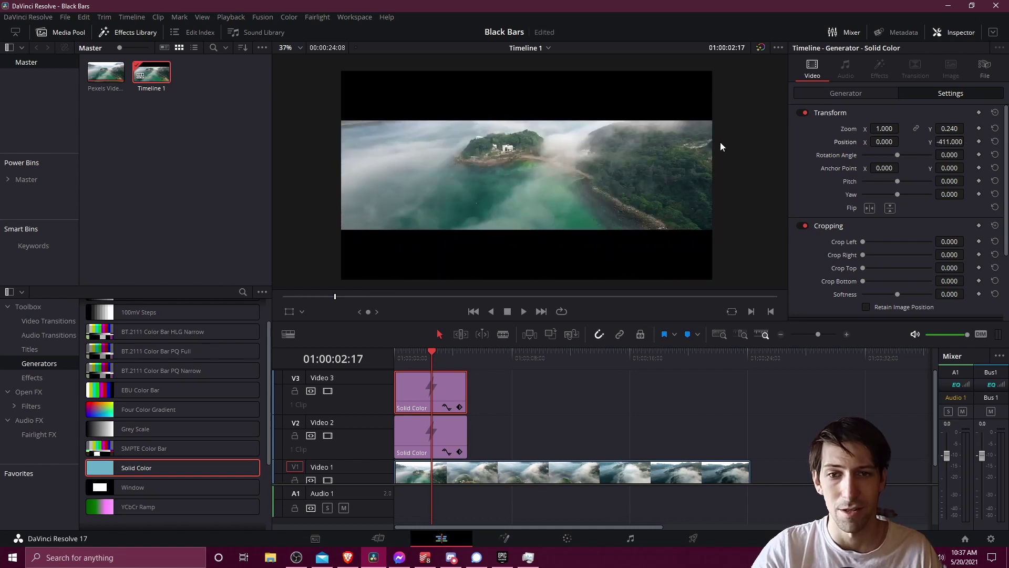
scroll(511, 155, "down", 2)
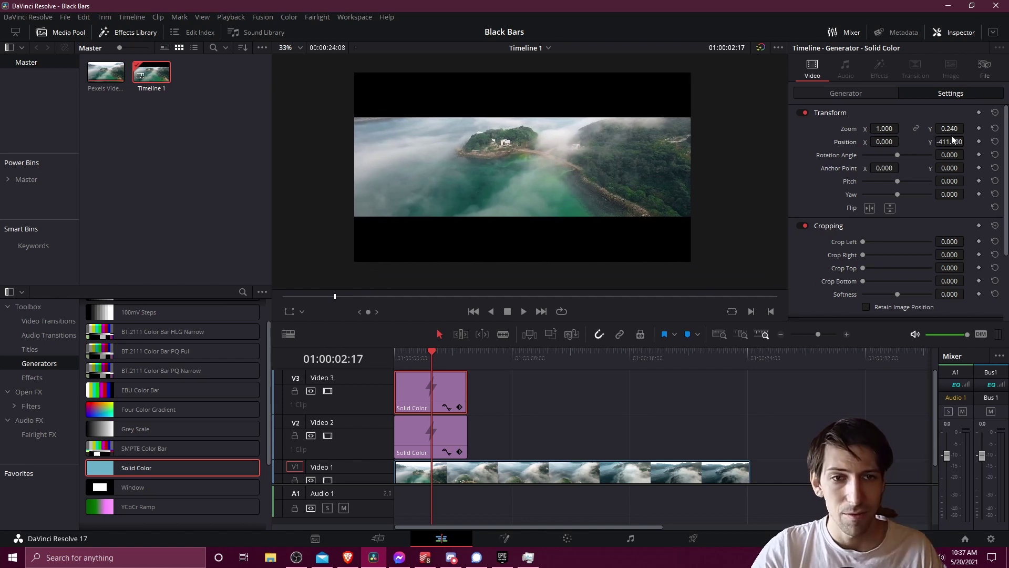
type("0.2")
key("Return")
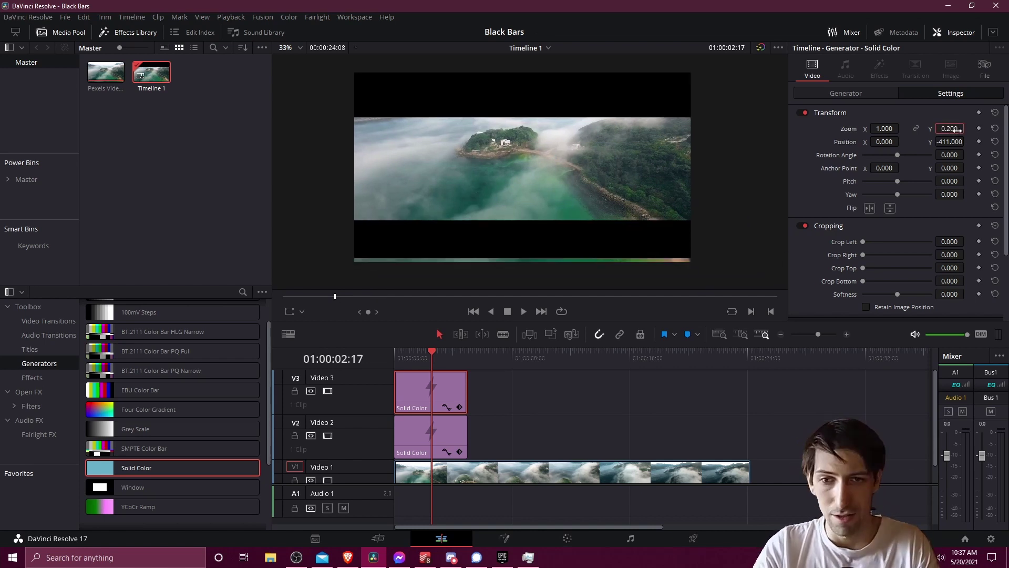
left_click_drag(949, 141, 943, 142)
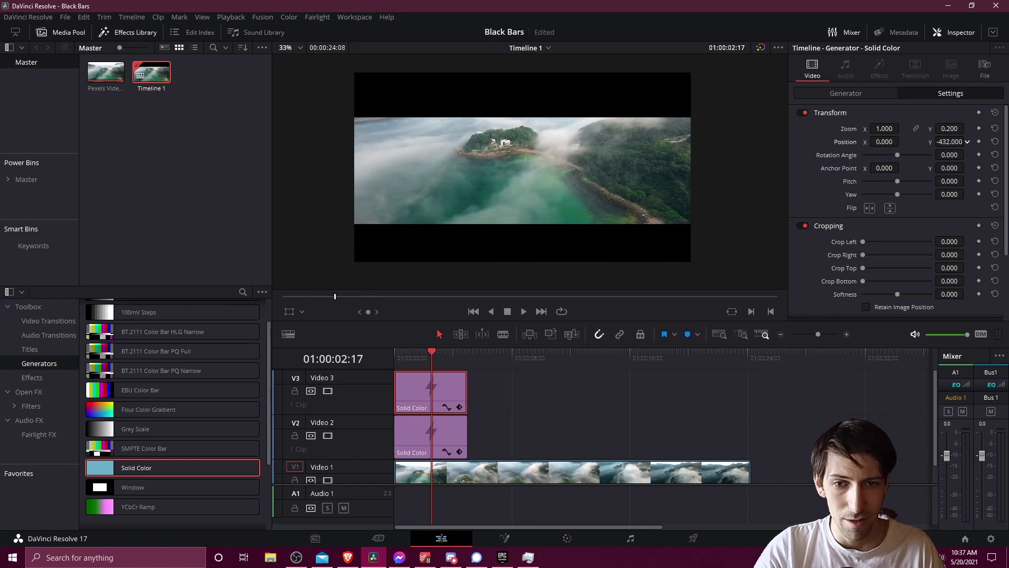
Give the Video 2 top bar Zoom Y 0.2 and Position Y 433
left_click(430, 427)
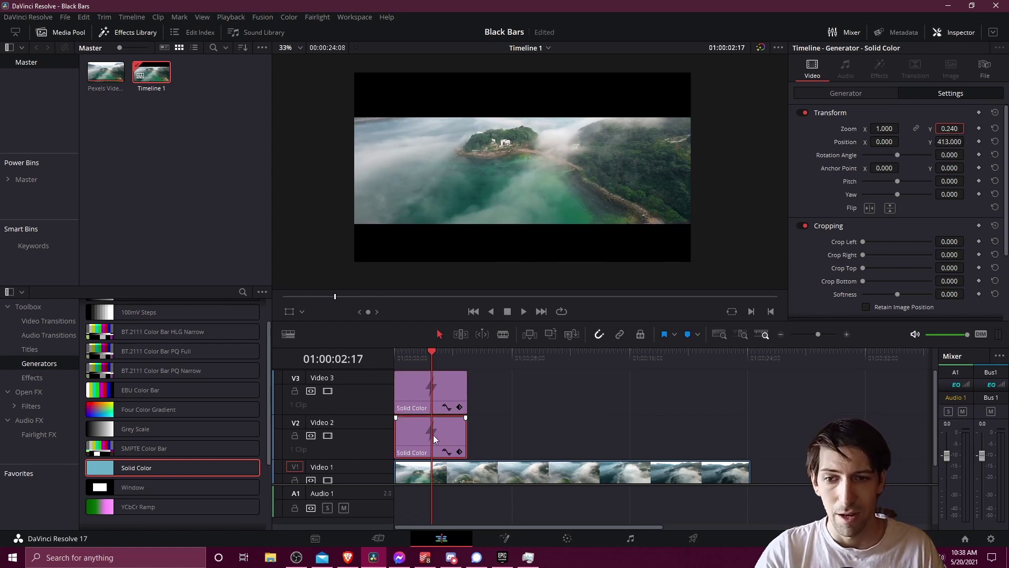
key("Return")
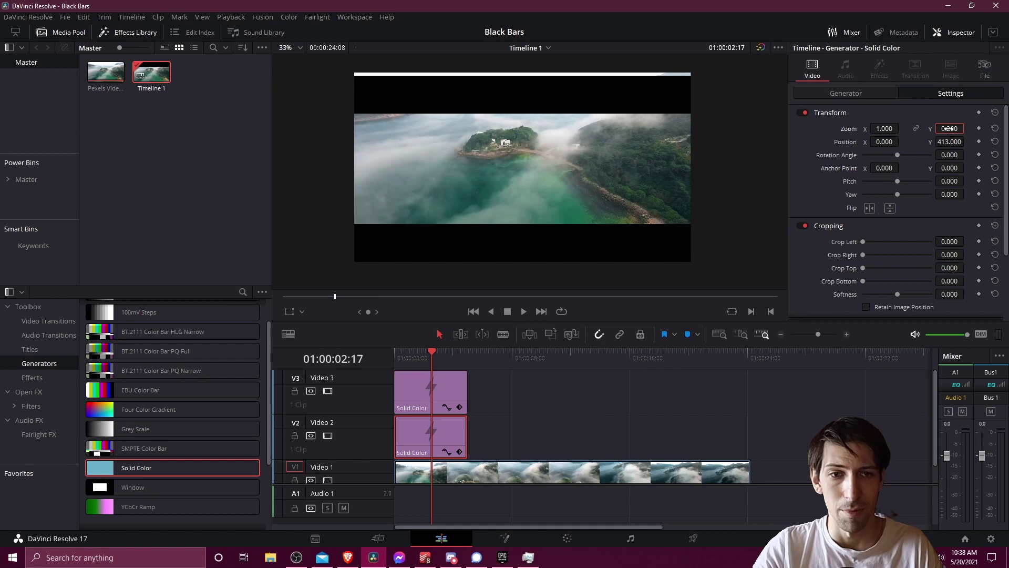
left_click_drag(949, 141, 967, 140)
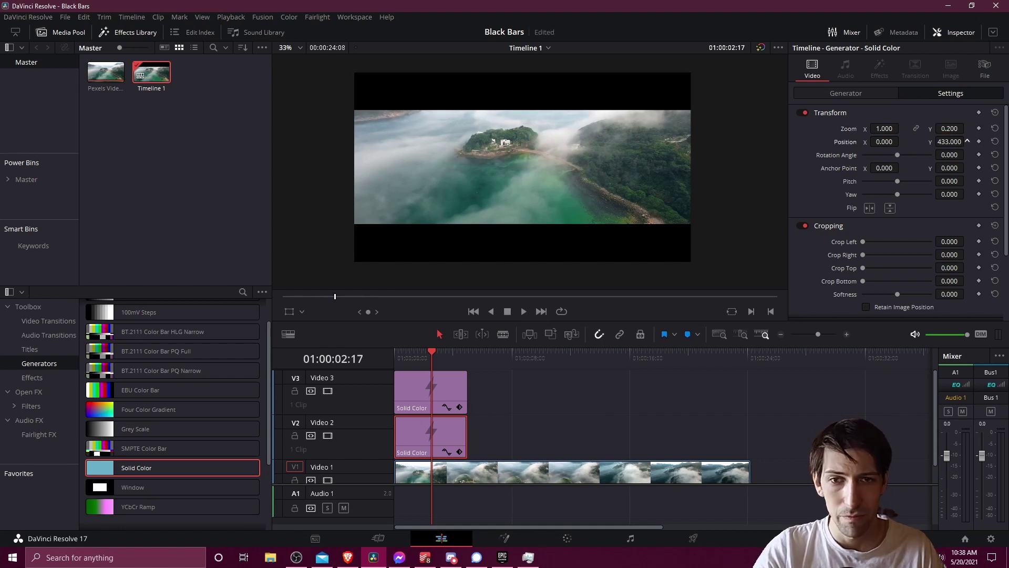
Stretch the V3 and V2 Solid Color clips to the end of the V1 drone clip and preview
scroll(611, 154, "up", 2)
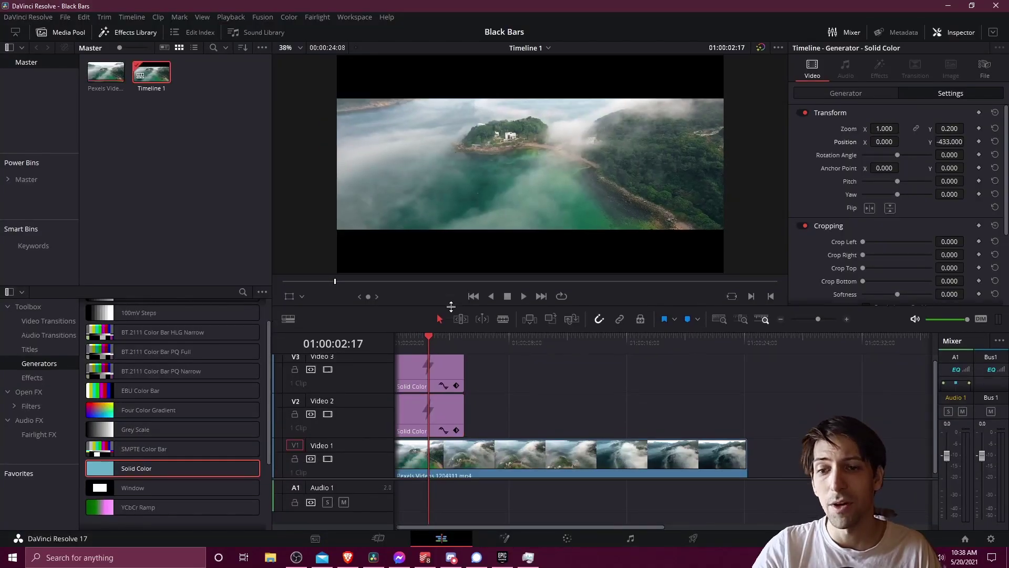
left_click(419, 404)
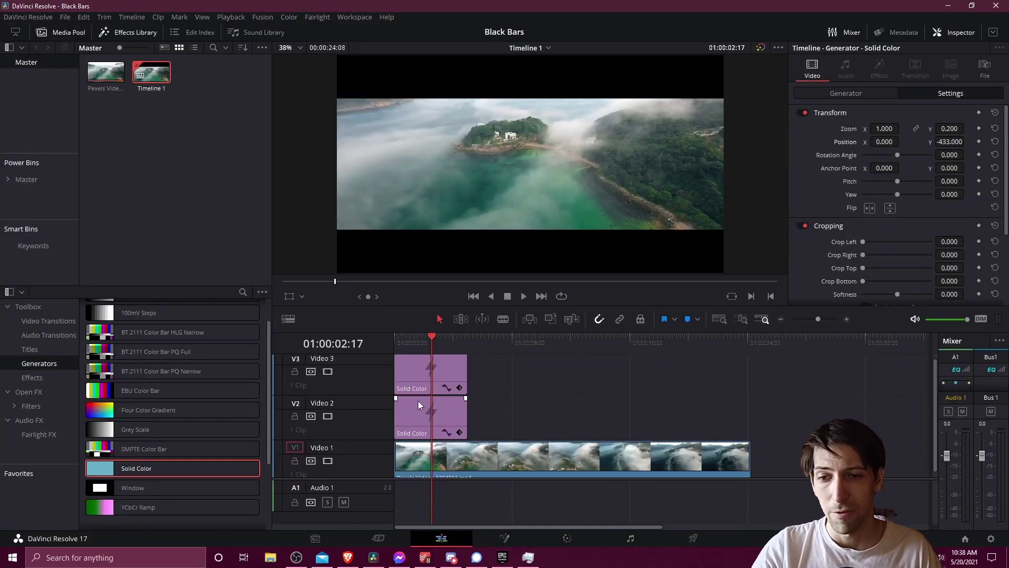
left_click(410, 374)
mouse_move(458, 338)
left_mouse_down()
mouse_move(497, 345)
mouse_move(447, 345)
left_mouse_up()
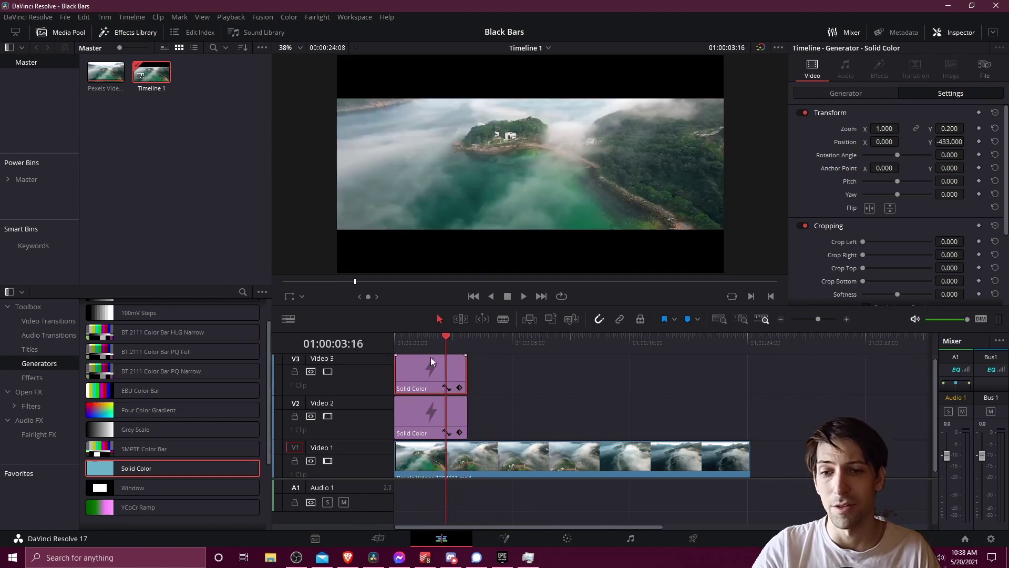
scroll(462, 379, "up", 1)
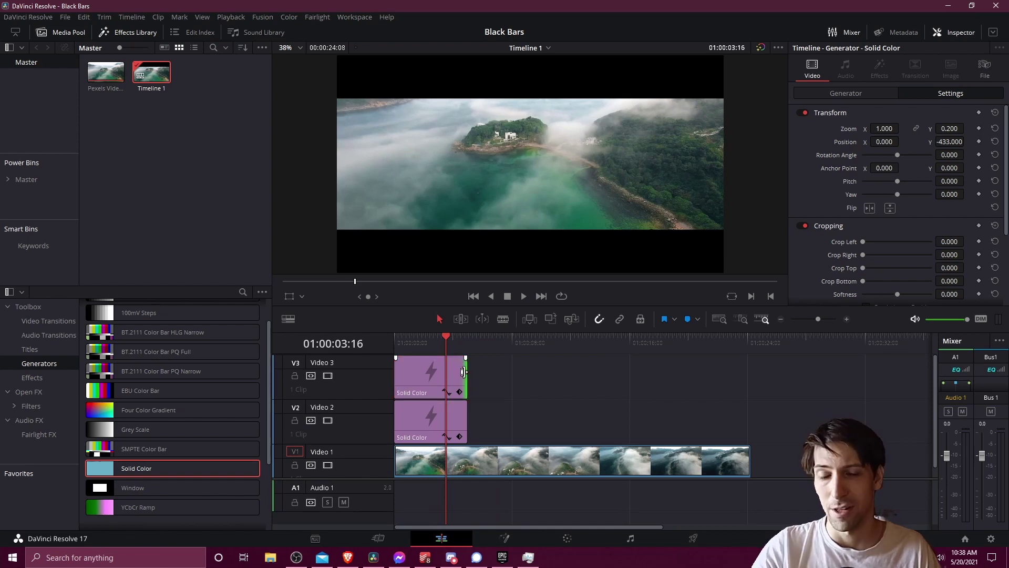
left_click_drag(463, 372, 750, 373)
left_click_drag(461, 415, 751, 415)
left_click_drag(675, 344, 473, 345)
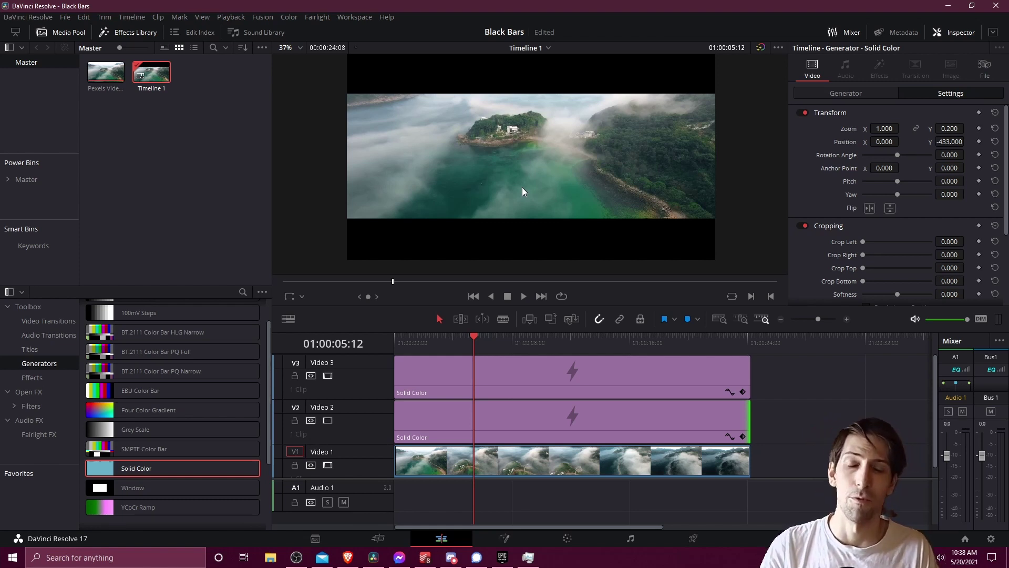
Select the V1 drone clip, scrub through it, and try raising its Position Y
left_click(540, 465)
left_click_drag(535, 346, 491, 339)
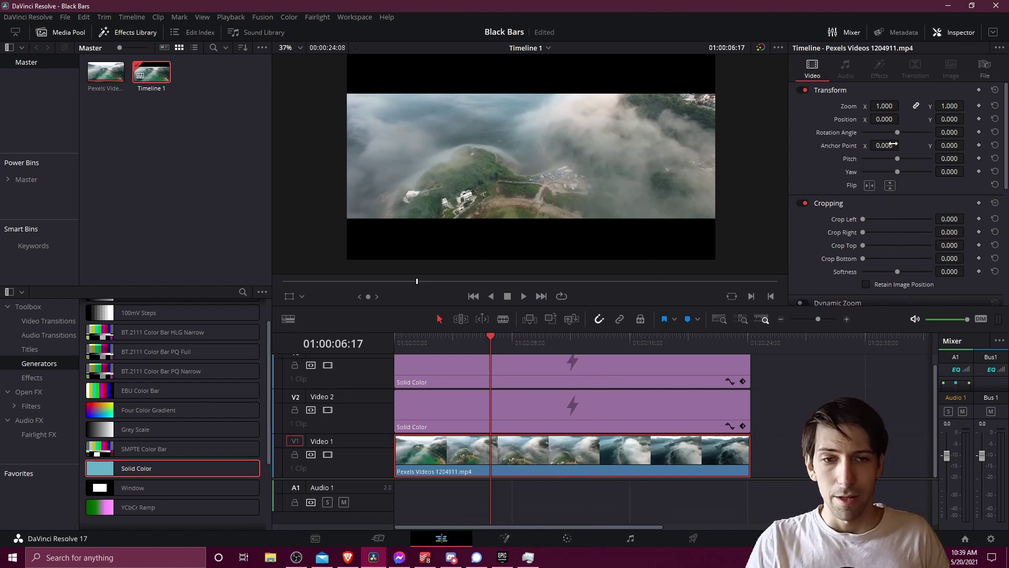
left_click_drag(950, 119, 967, 118)
Undo the move, test unlinked Zoom Y values, restore 1.000, then raise Position Y to about 112
key("ctrl+z")
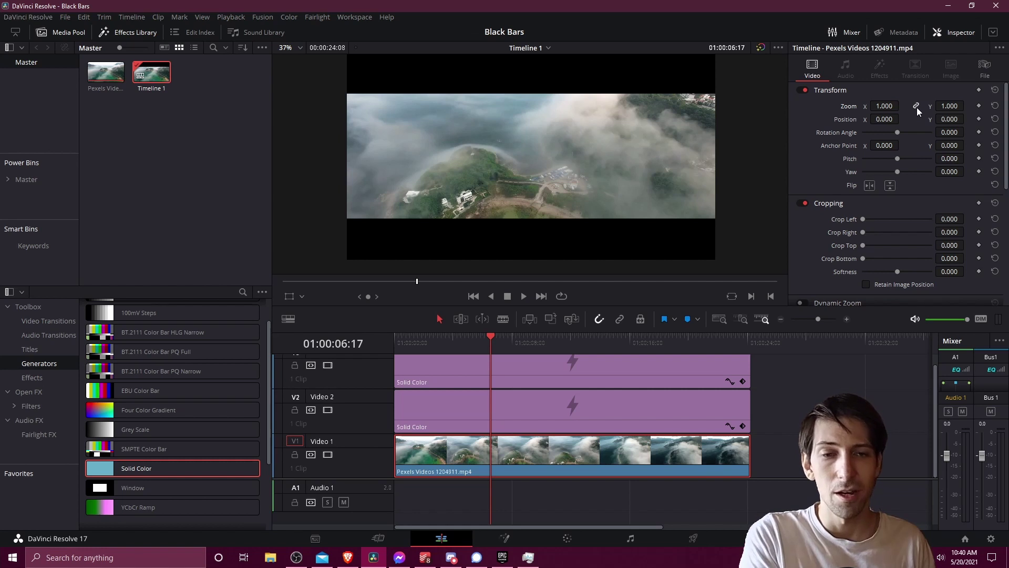
left_click(917, 106)
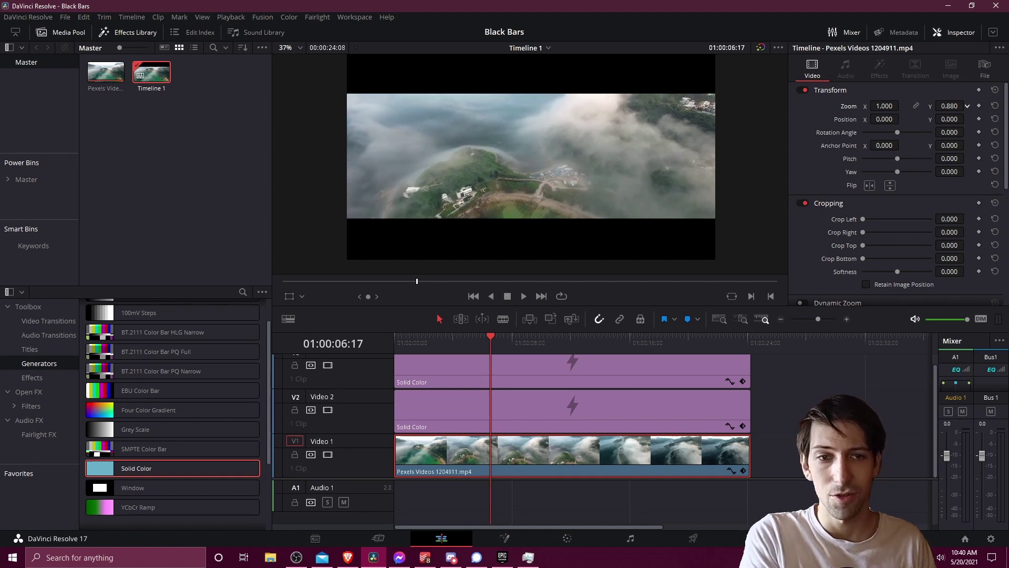
left_click_drag(951, 107, 967, 106)
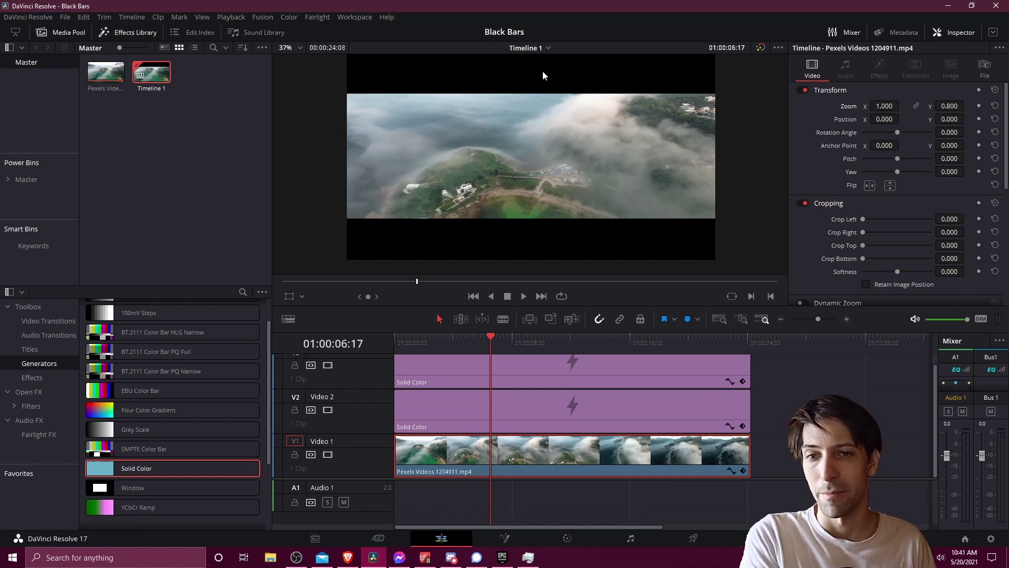
left_click_drag(949, 107, 927, 106)
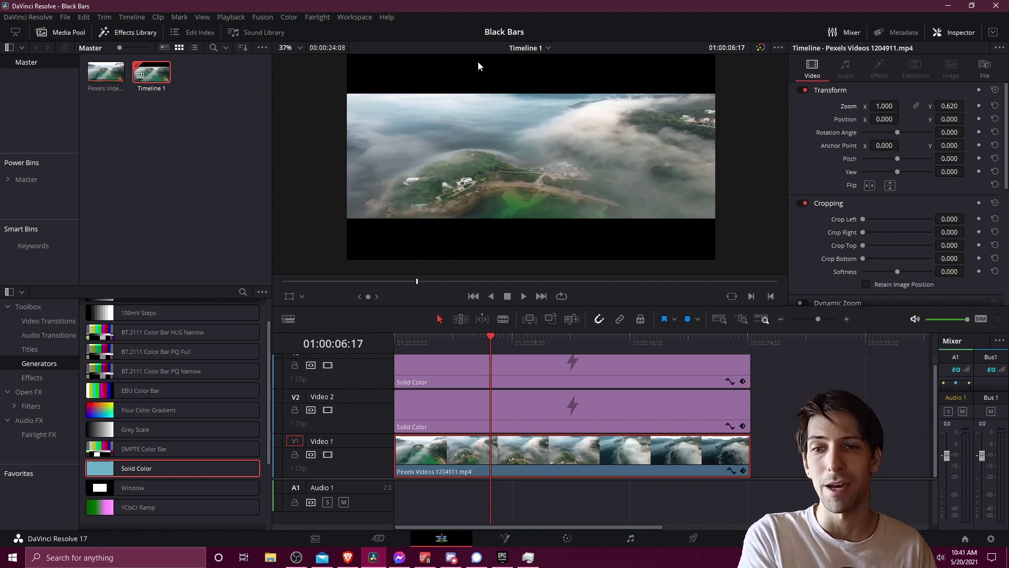
left_click(995, 105)
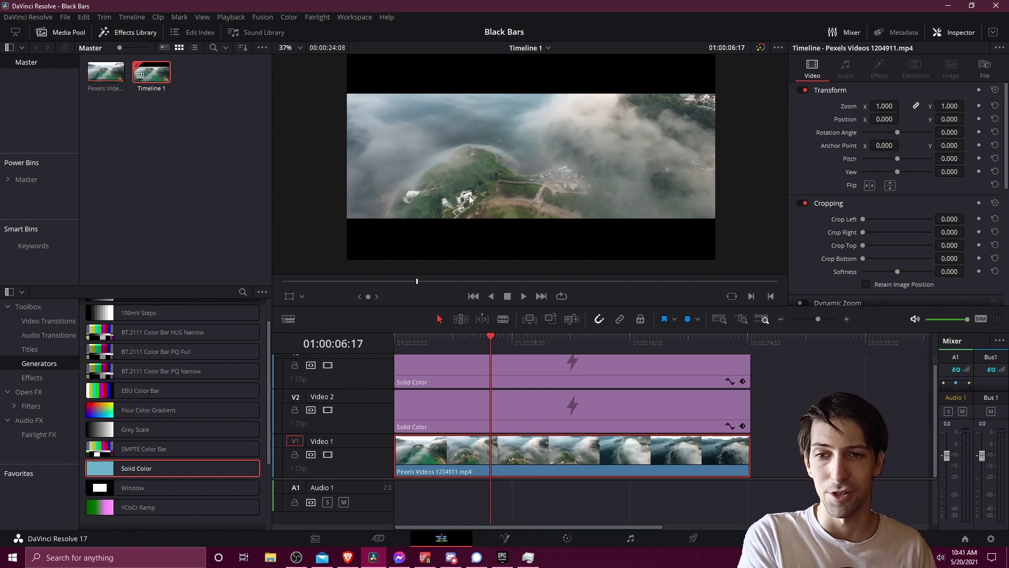
left_click_drag(949, 118, 989, 119)
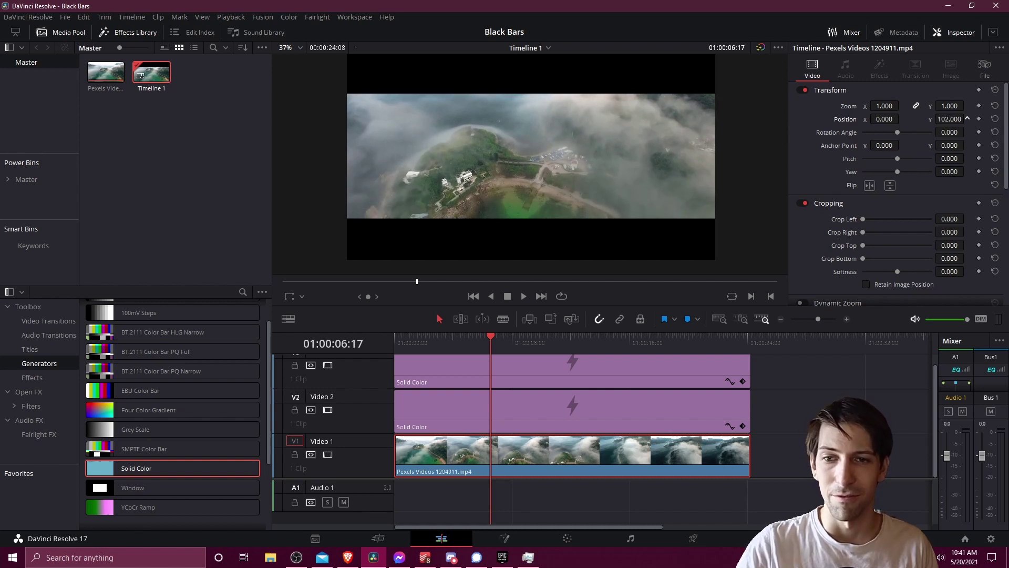